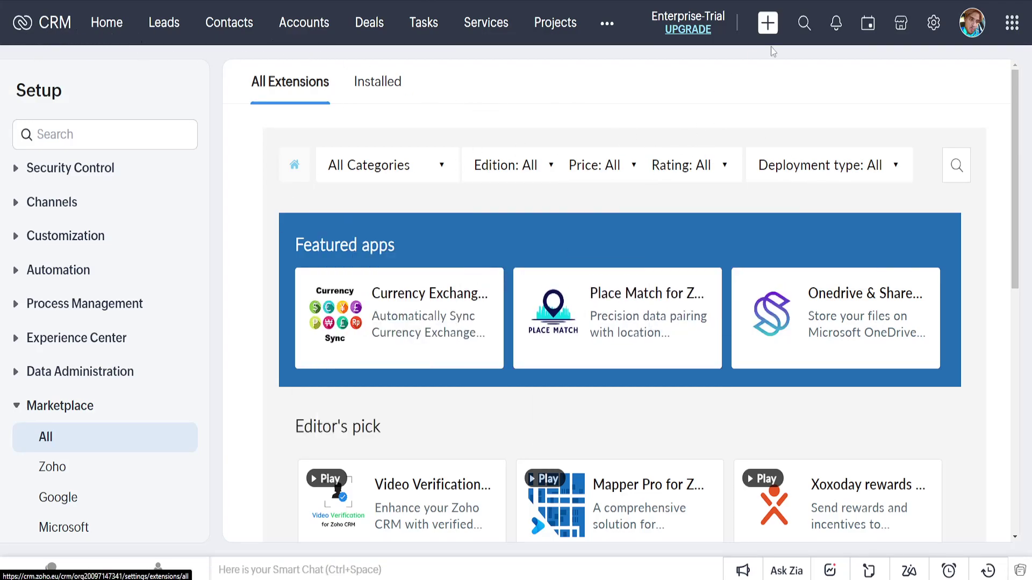
# Step: Bring up the Marketplace's All Extensions catalogue with its app search box open
pyautogui.moveTo(494, 183)
# Step: Search the Marketplace for 'shopify' and open the Shopify for Zoho CRM listing
pyautogui.click(957, 171)
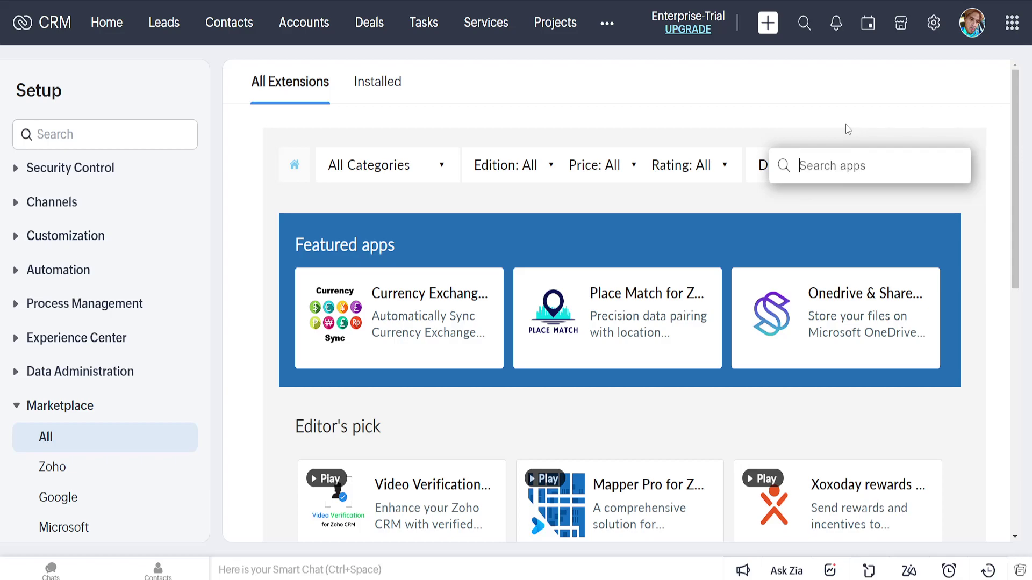
pyautogui.write('shopify')
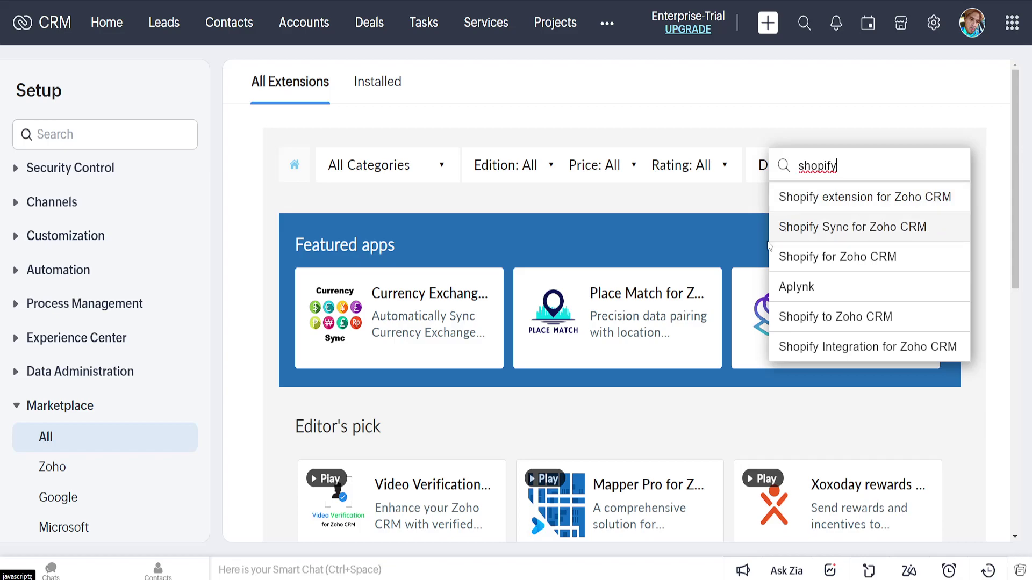
pyautogui.click(721, 147)
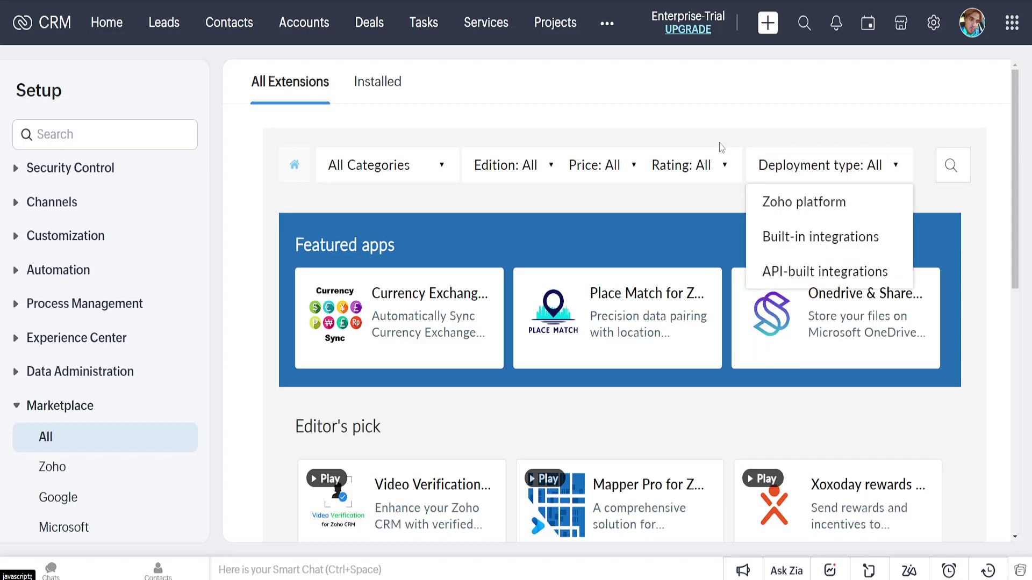
pyautogui.click(795, 167)
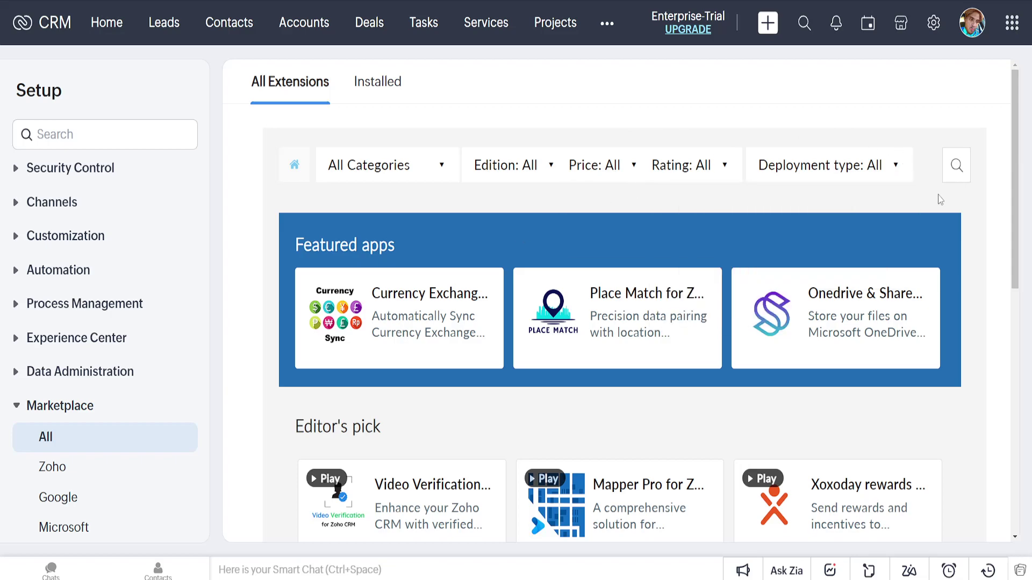
pyautogui.click(956, 165)
pyautogui.write('shopify')
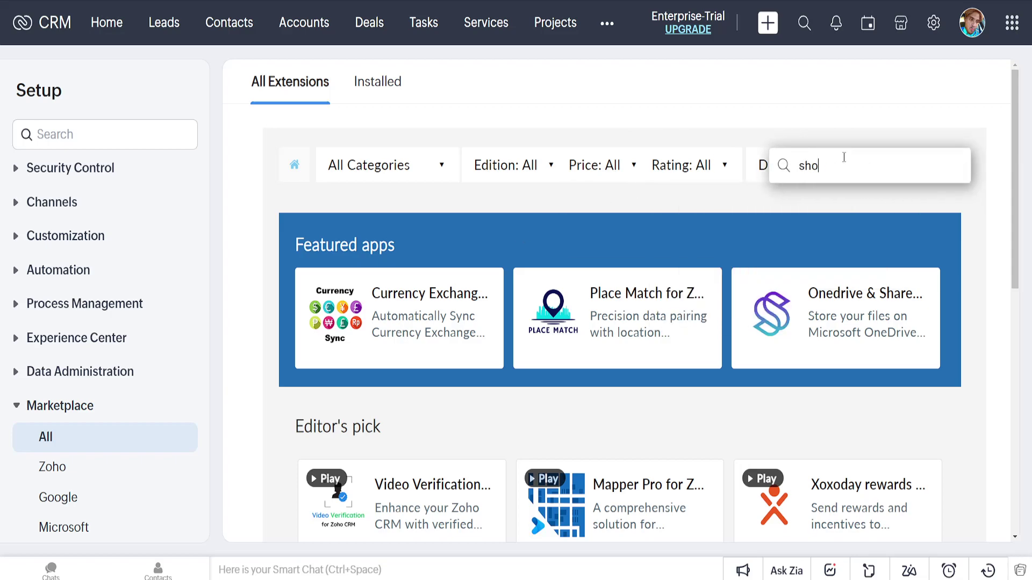
pyautogui.click(850, 197)
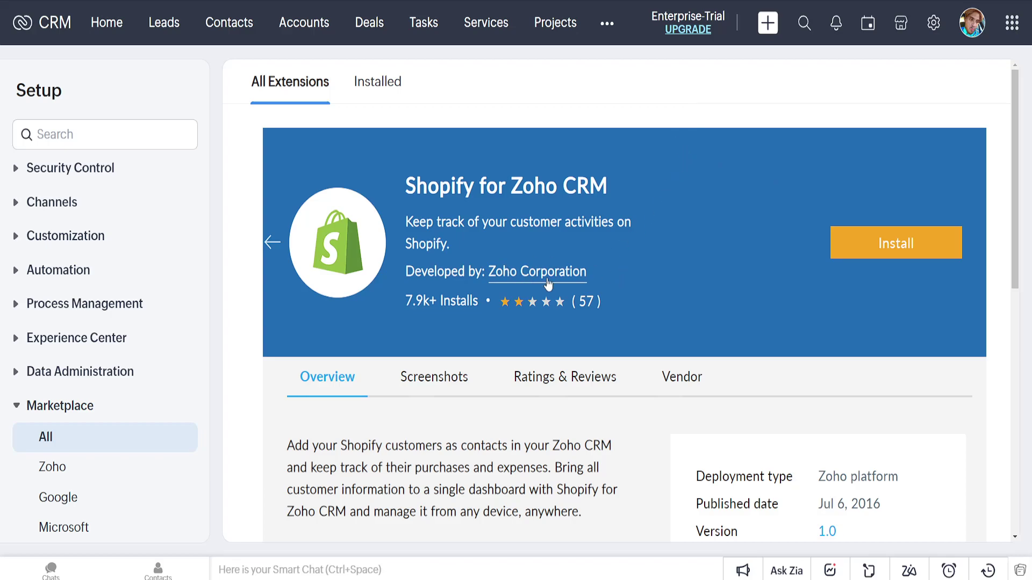
# Step: Highlight part of the Shopify for Zoho CRM title, then clear the selection
pyautogui.moveTo(439, 185); pyautogui.dragTo(608, 185)
pyautogui.click(473, 184)
pyautogui.click(608, 184)
pyautogui.scroll(-2, 789, 241)
pyautogui.scroll(2, 791, 233)
# Step: Start the install, accept the vendor's and Zoho Marketplace's terms, and confirm installation
pyautogui.click(874, 254)
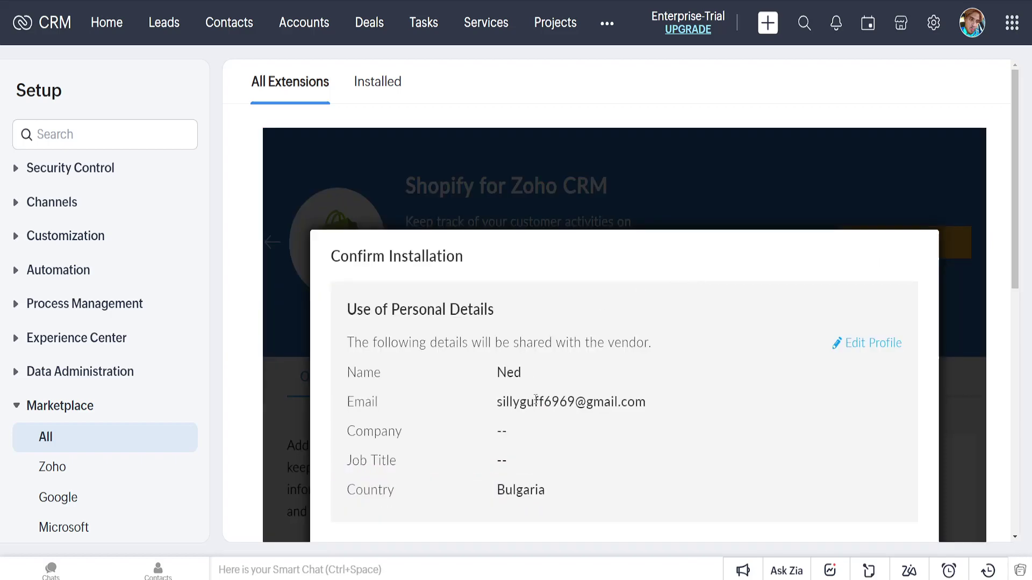
pyautogui.scroll(-3, 536, 398)
pyautogui.scroll(-4, 536, 399)
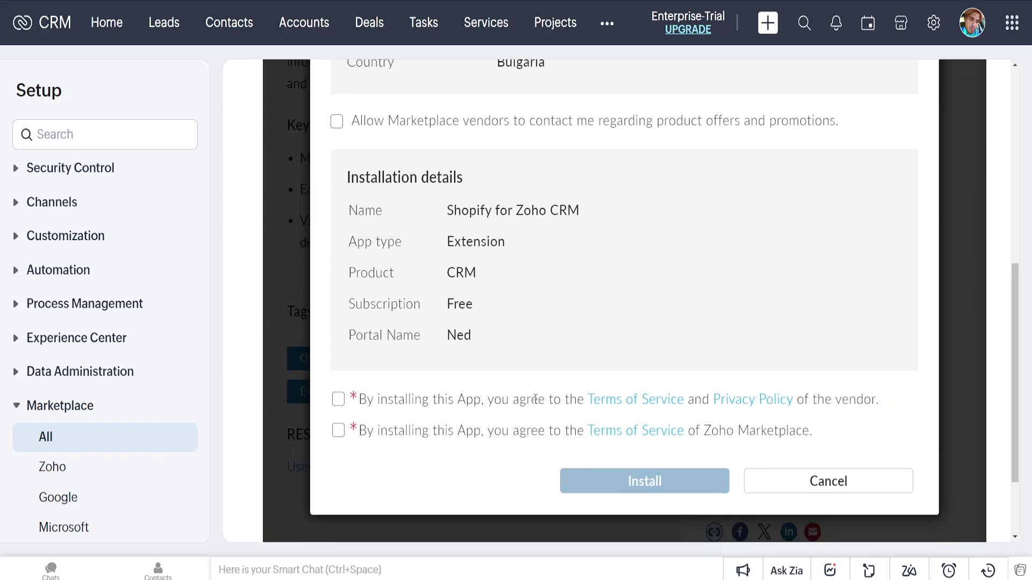
pyautogui.click(338, 400)
pyautogui.click(338, 430)
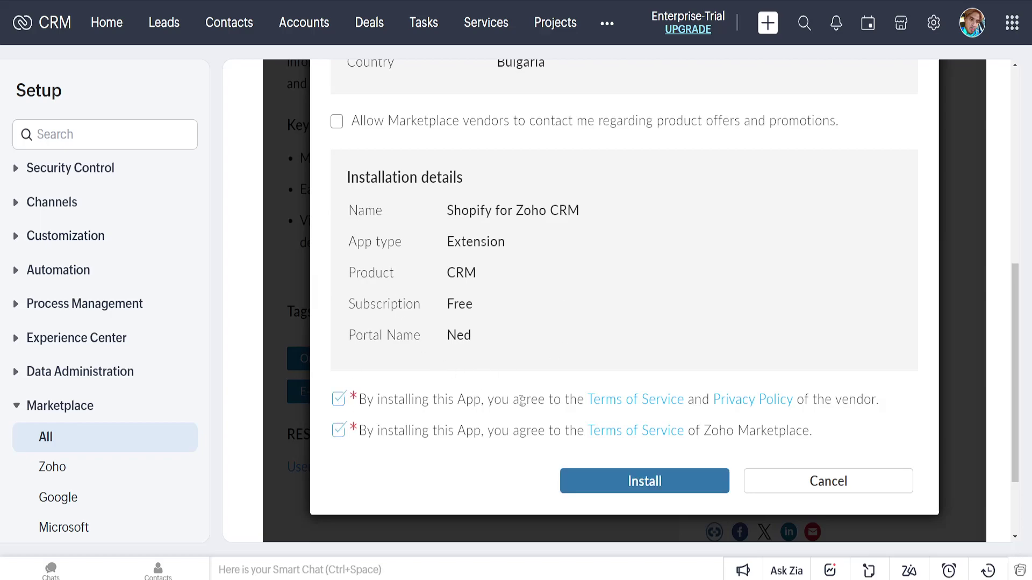
pyautogui.click(665, 493)
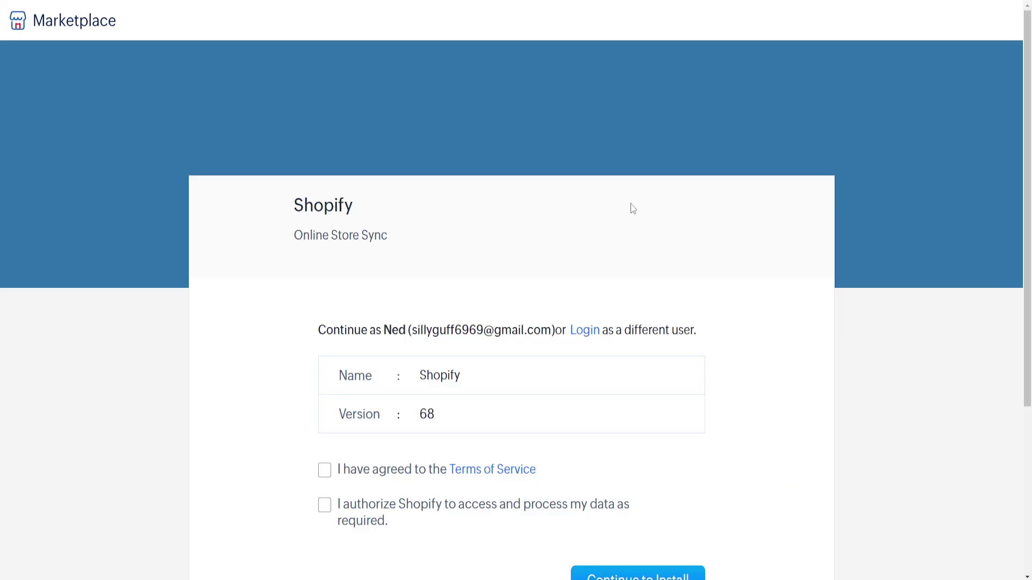
# Step: Accept the Terms of Service, authorize Shopify data access, and install for admins only
pyautogui.scroll(-2, 596, 300)
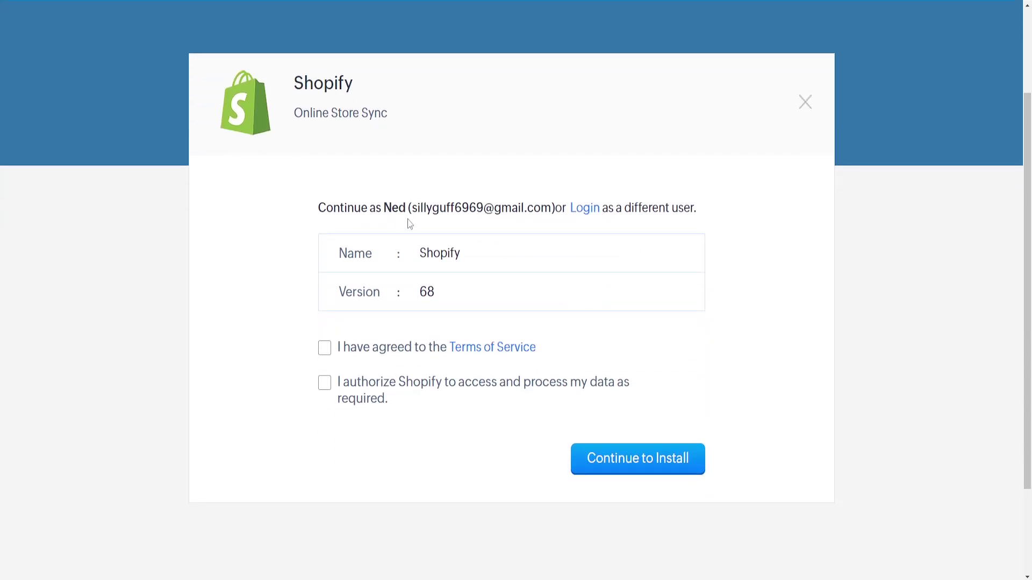
pyautogui.click(325, 355)
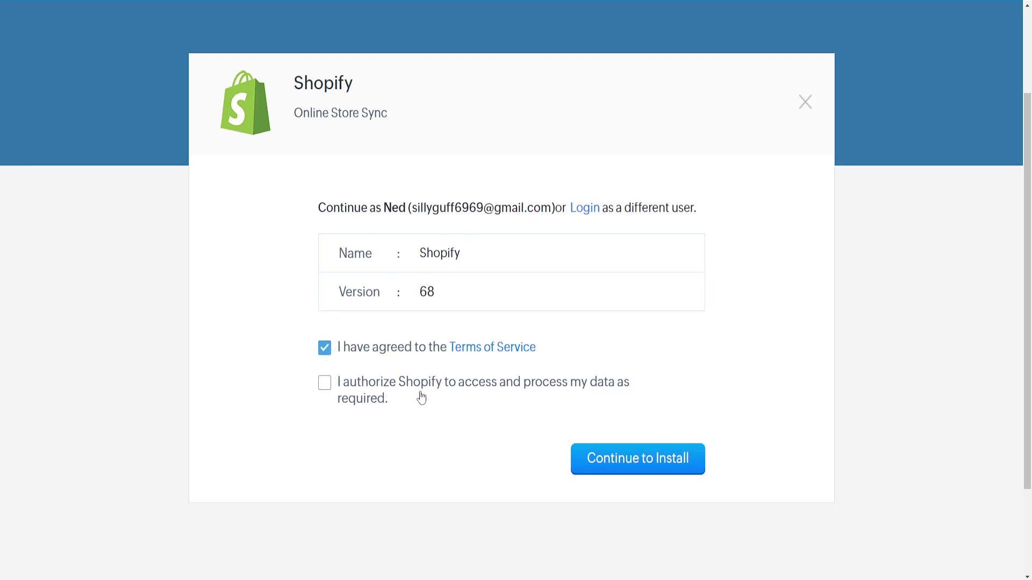
pyautogui.click(324, 386)
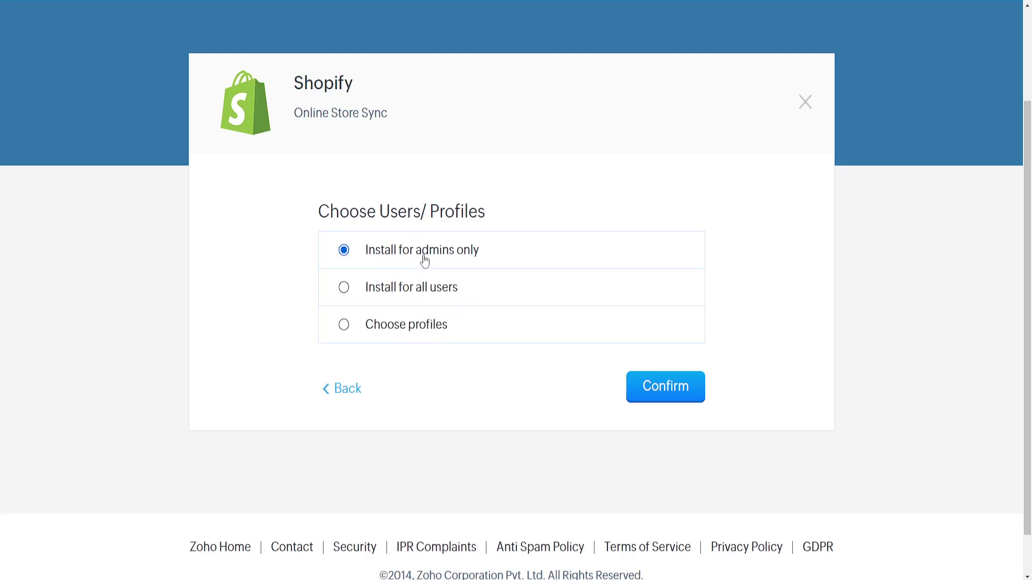
pyautogui.click(650, 385)
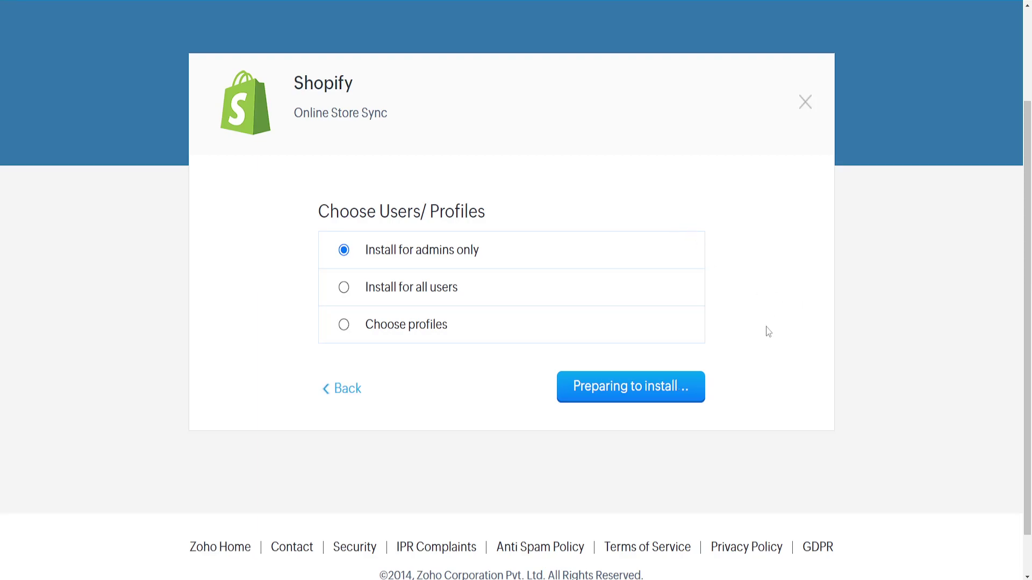
pyautogui.scroll(-1, 716, 362)
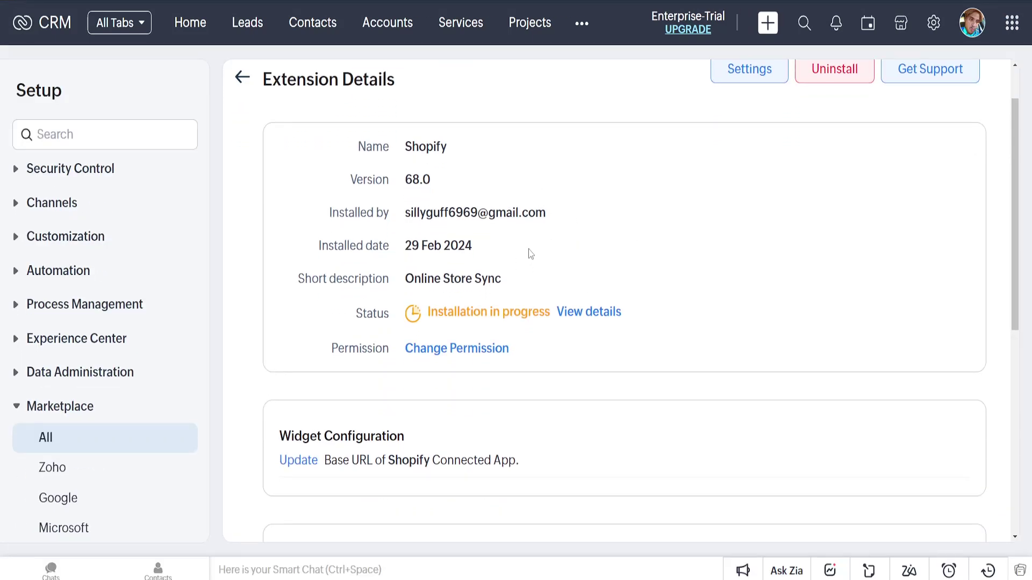
# Step: Check the Shopify extension's installation progress and dismiss the status message
pyautogui.click(516, 302)
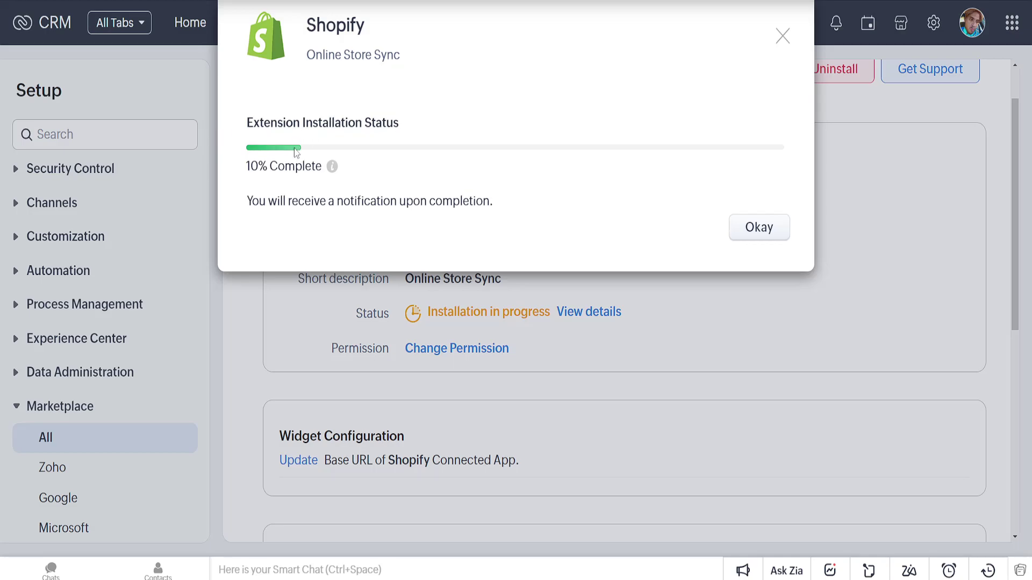
pyautogui.click(758, 229)
pyautogui.scroll(1, 628, 267)
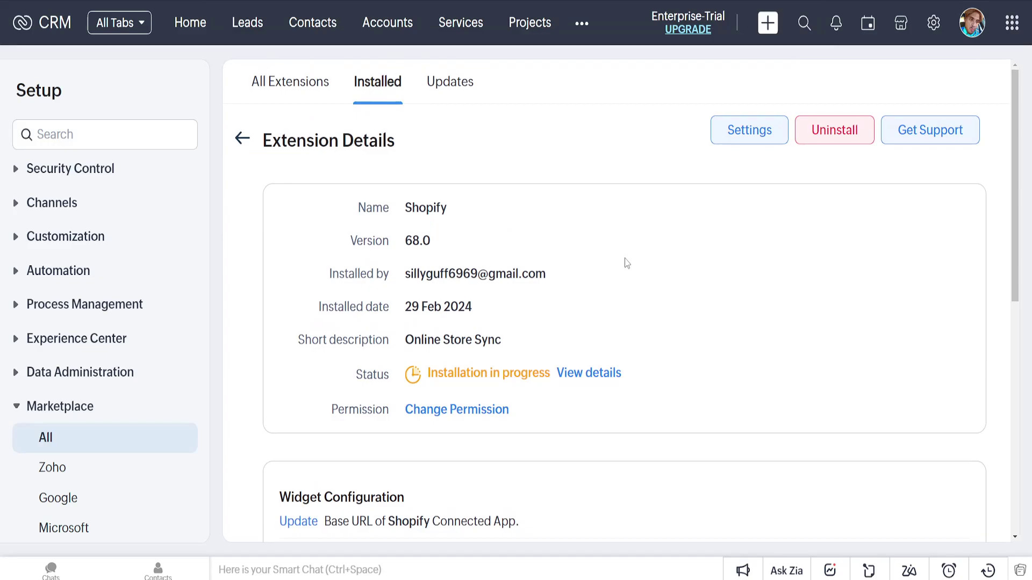
pyautogui.scroll(-4, 627, 263)
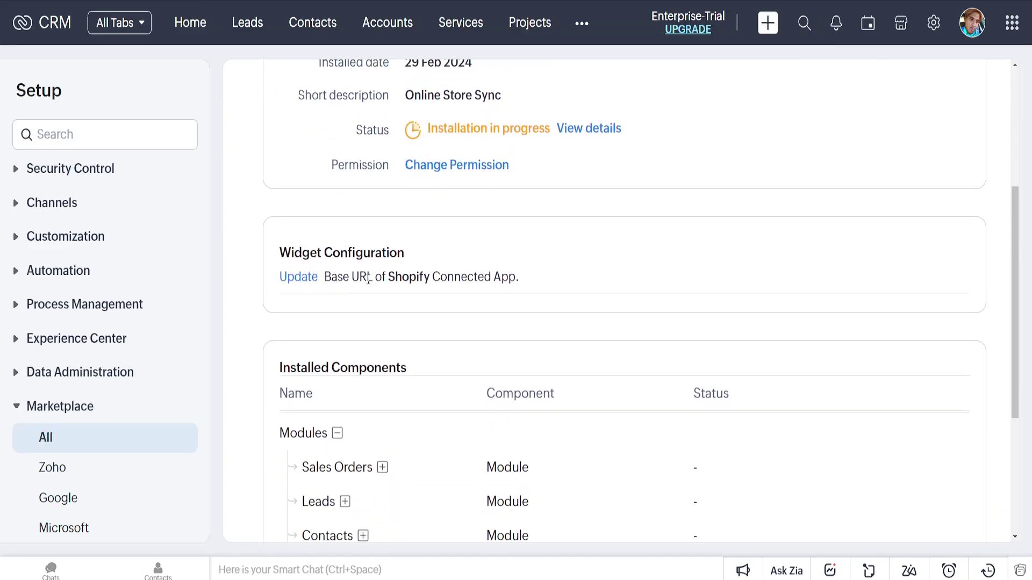
pyautogui.scroll(-4, 519, 273)
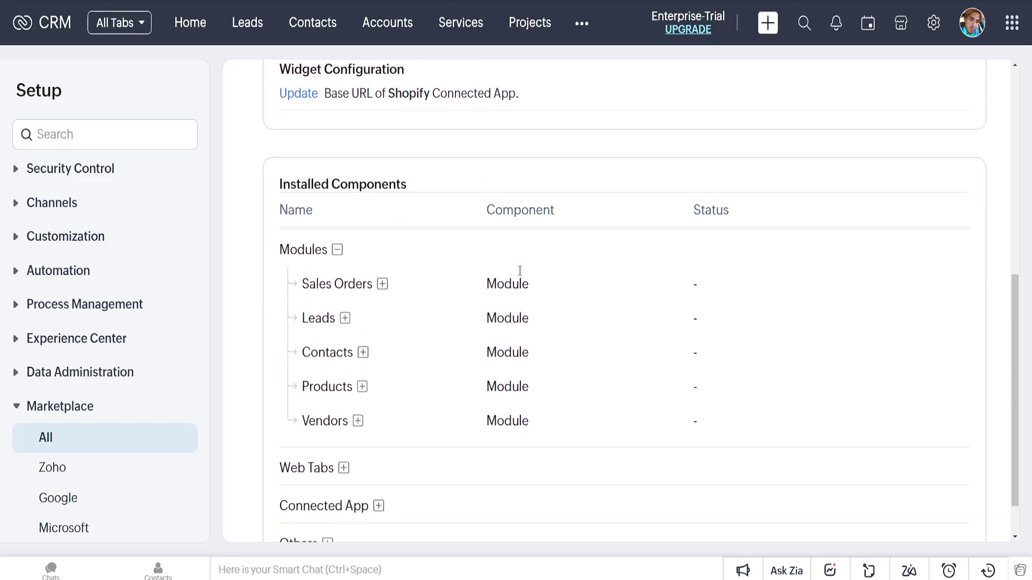
pyautogui.scroll(4, 519, 270)
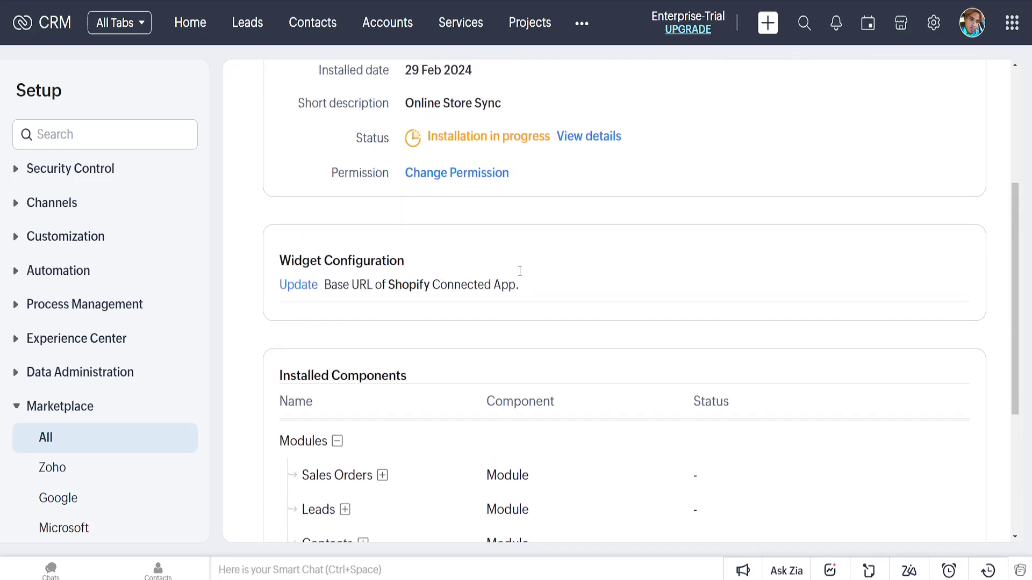
# Step: Save the Shopify connected app's base URL and review the empty Add Shop form
pyautogui.click(299, 286)
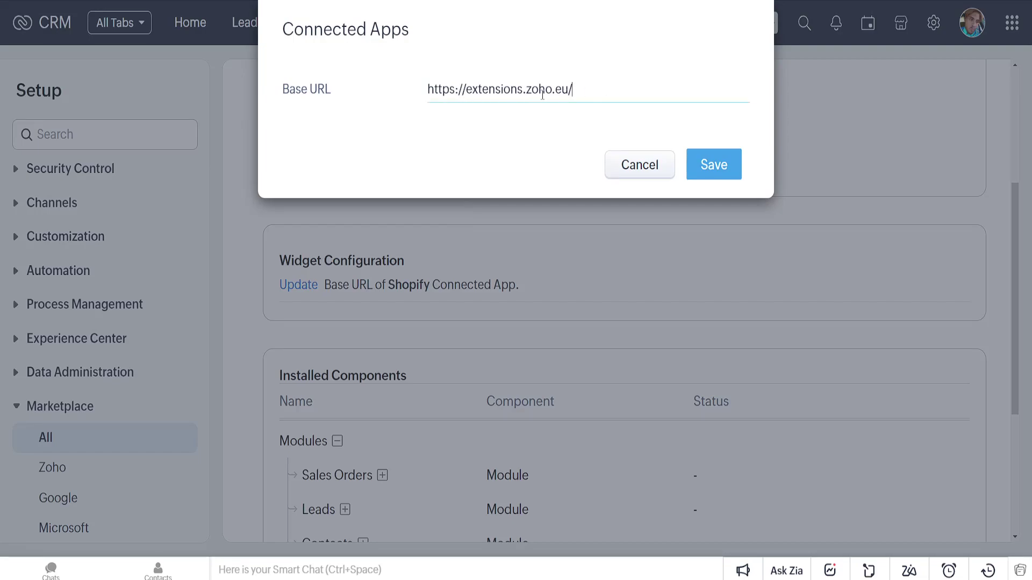
pyautogui.click(713, 164)
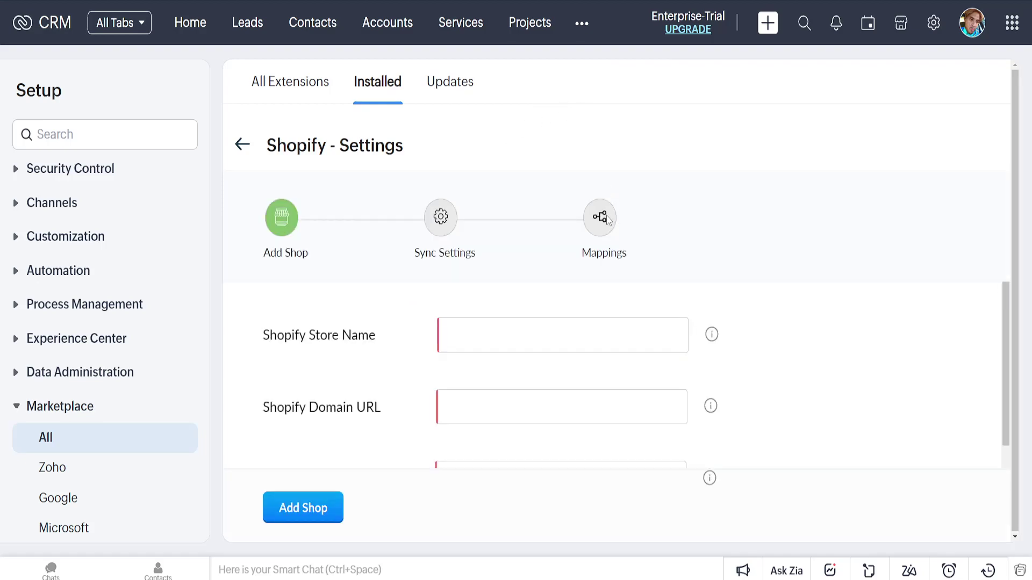
pyautogui.scroll(-1, 327, 313)
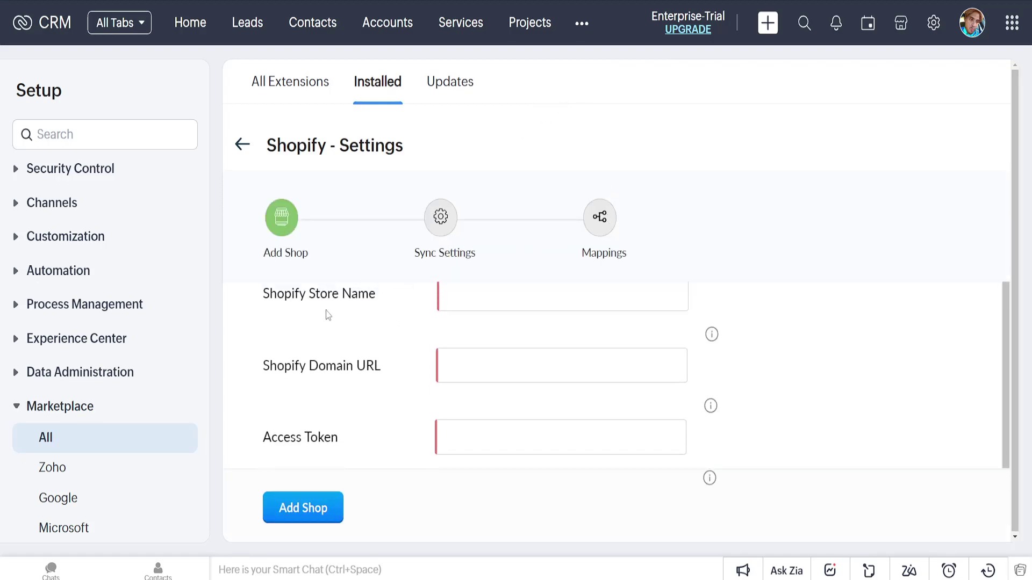
pyautogui.scroll(1, 323, 301)
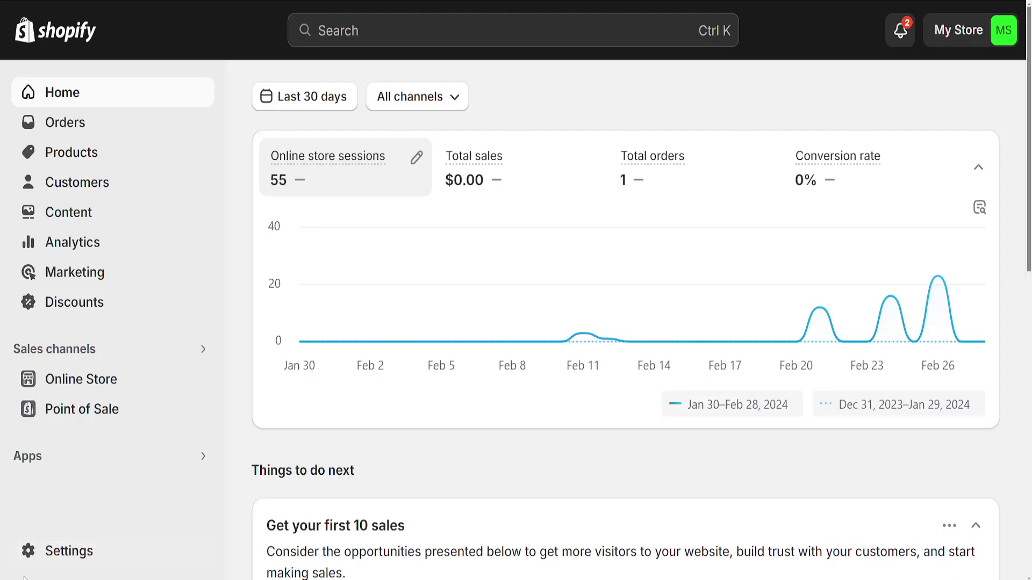
# Step: Paste the Shopify store name 'My Store' into the CRM Store Name field, then select fc522a-5.myshopify.com
pyautogui.click(81, 547)
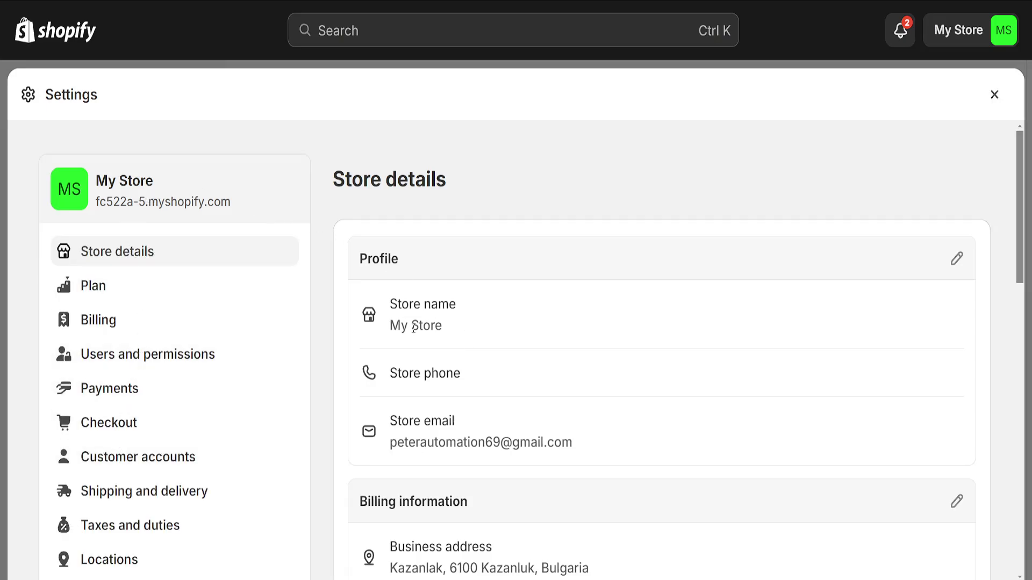
pyautogui.tripleClick(413, 327)
pyautogui.rightClick(392, 328)
pyautogui.click(422, 338)
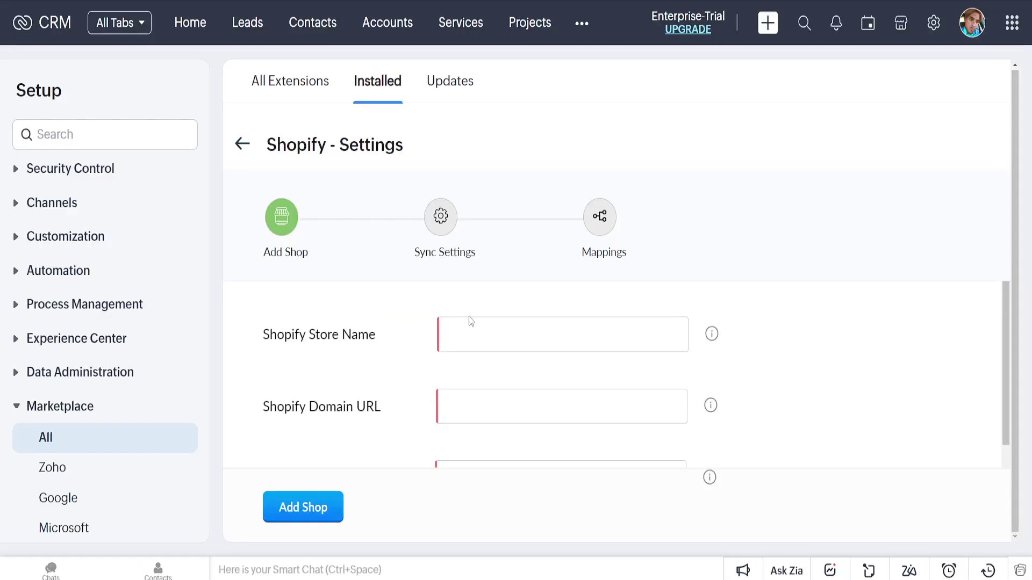
pyautogui.click(472, 337)
pyautogui.rightClick(472, 336)
pyautogui.click(512, 152)
pyautogui.scroll(-1, 379, 335)
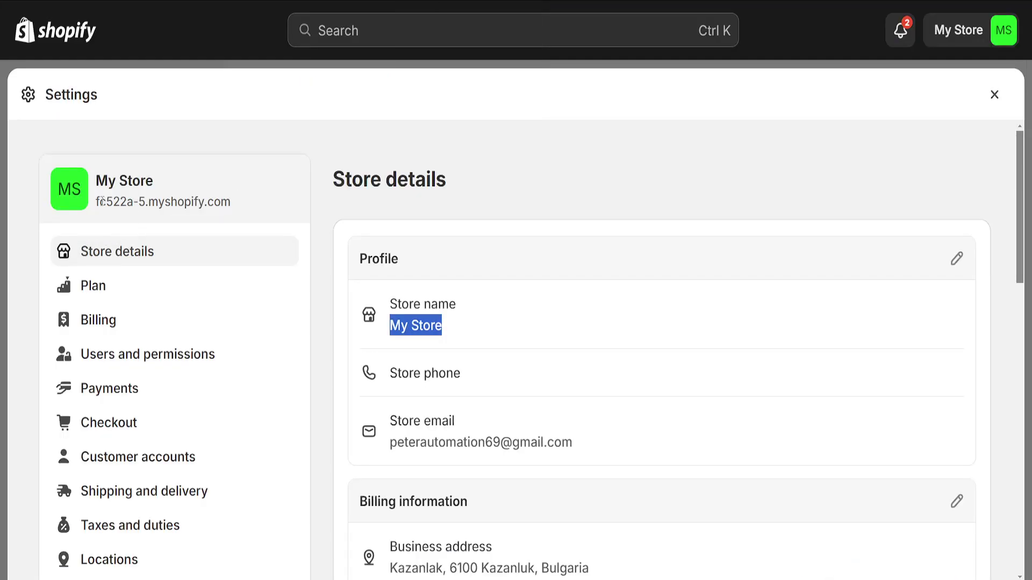
pyautogui.moveTo(96, 201); pyautogui.dragTo(242, 203)
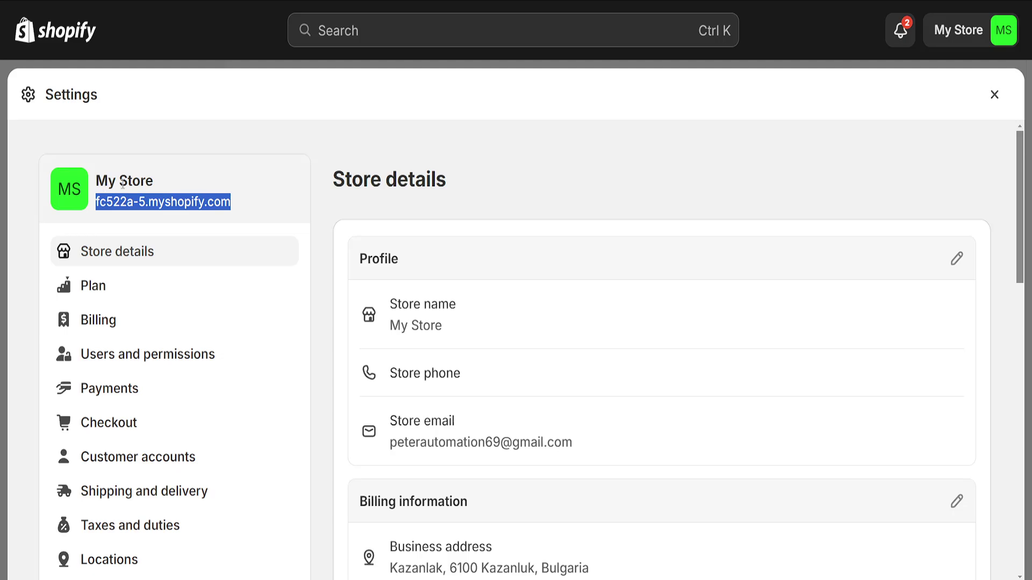
# Step: Copy fc522a-5.myshopify.com into the Shopify Domain URL field, then return to the Shopify admin
pyautogui.rightClick(185, 203)
pyautogui.click(209, 216)
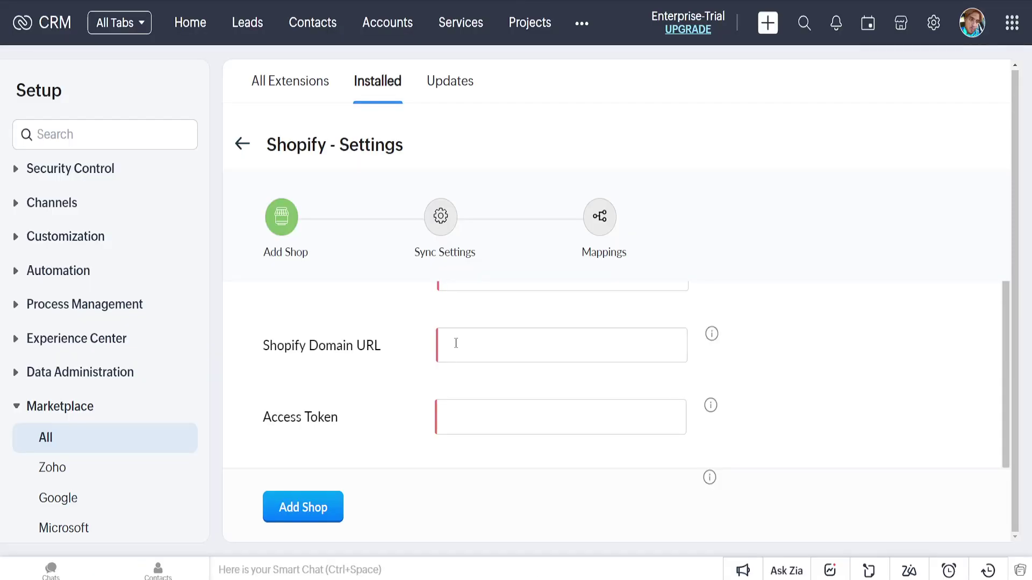
pyautogui.click(455, 342)
pyautogui.rightClick(455, 344)
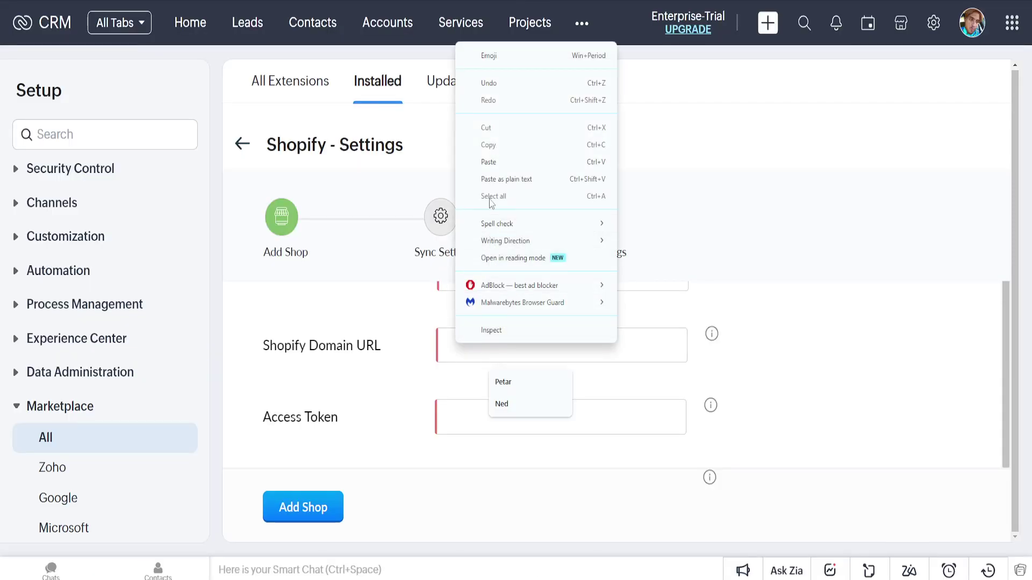
pyautogui.click(494, 161)
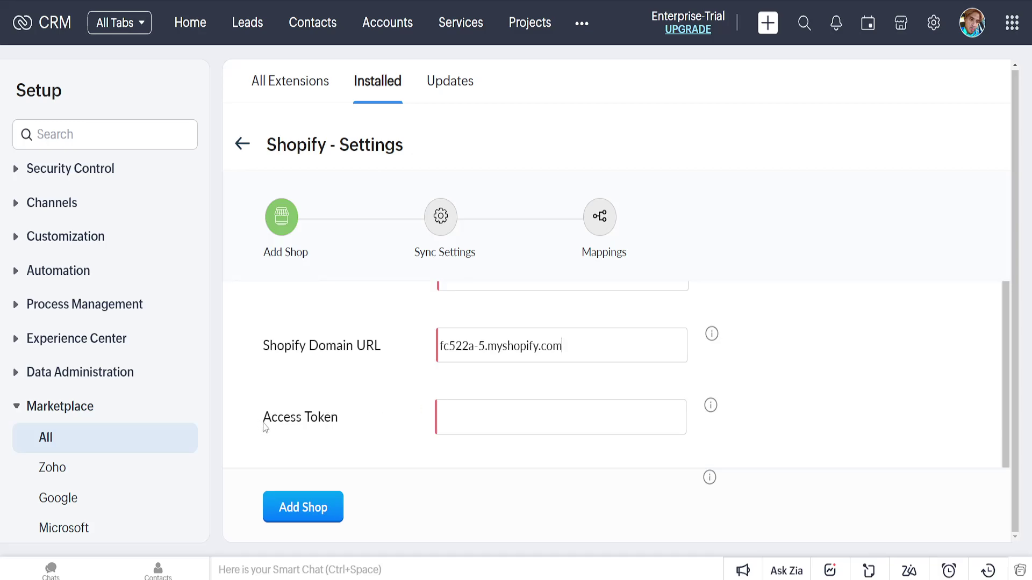
pyautogui.hotkey('alt', 'Tab')
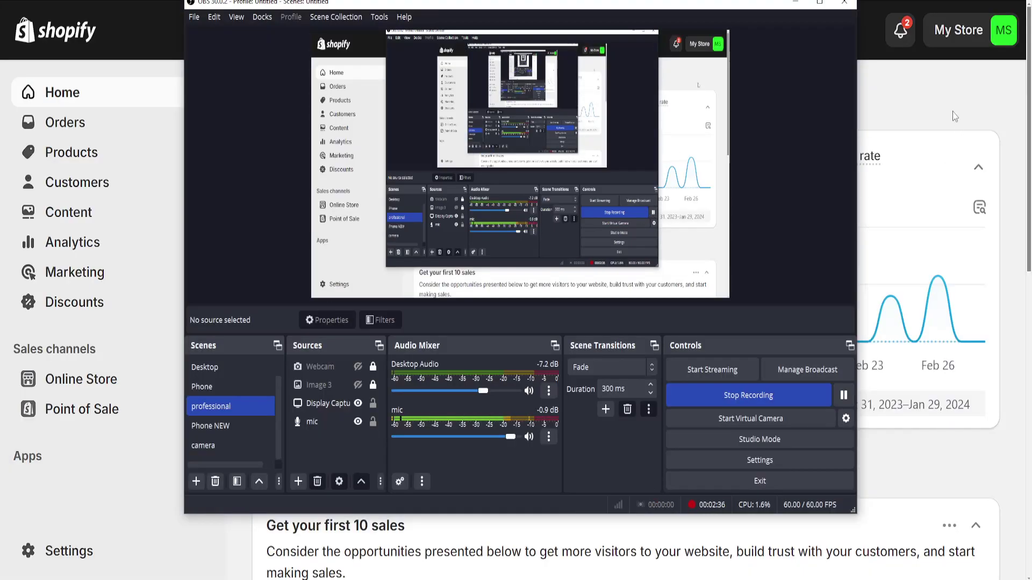
pyautogui.click(955, 116)
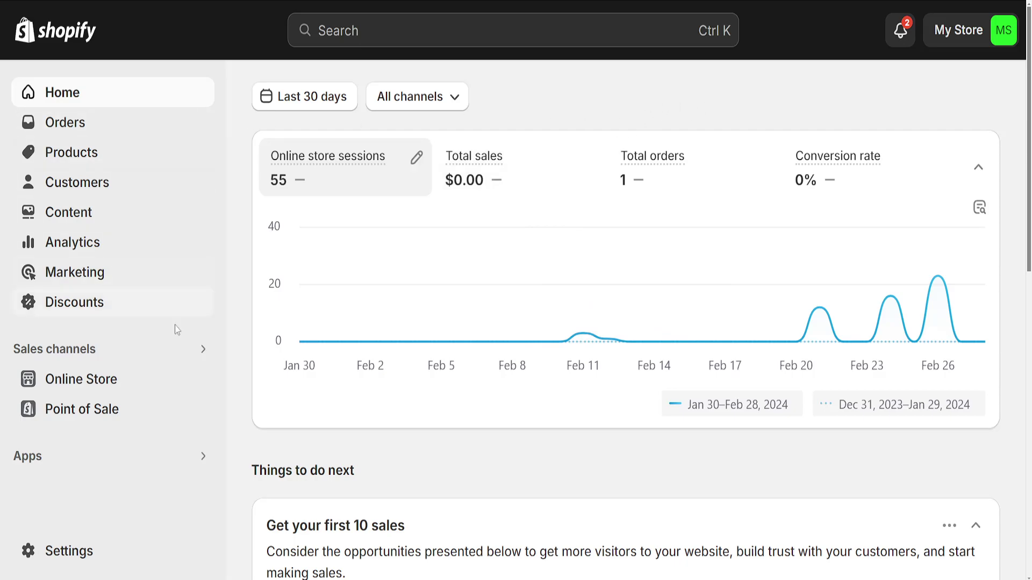
# Step: Go to Settings > Apps and sales channels > Develop apps and choose Allow custom app development
pyautogui.click(72, 551)
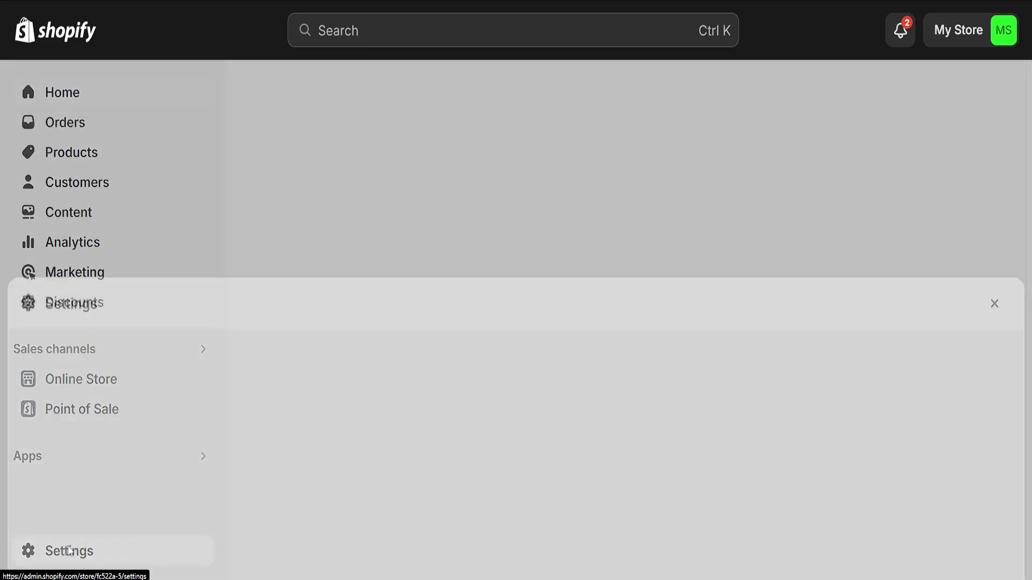
pyautogui.scroll(-3, 161, 301)
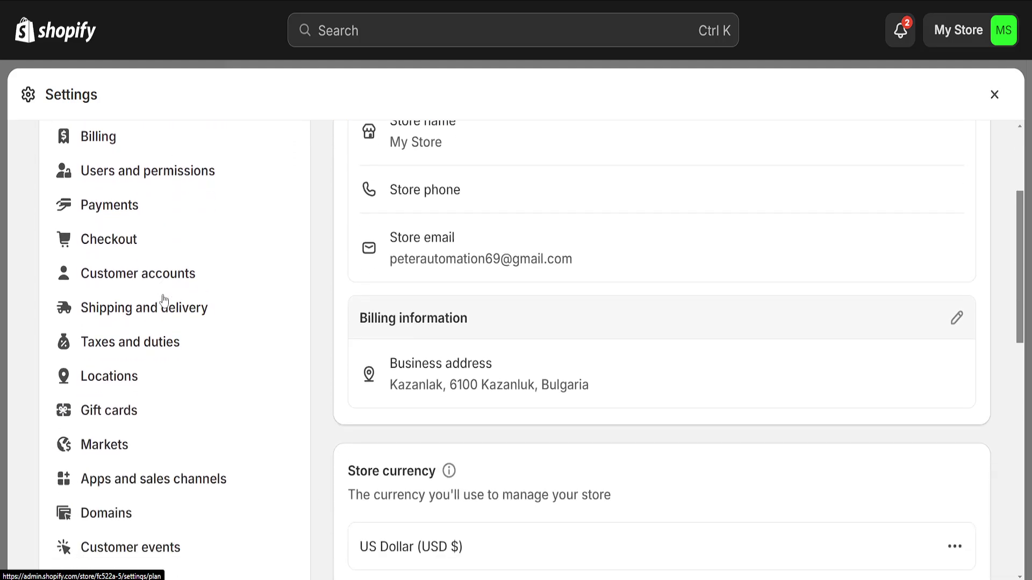
pyautogui.click(179, 479)
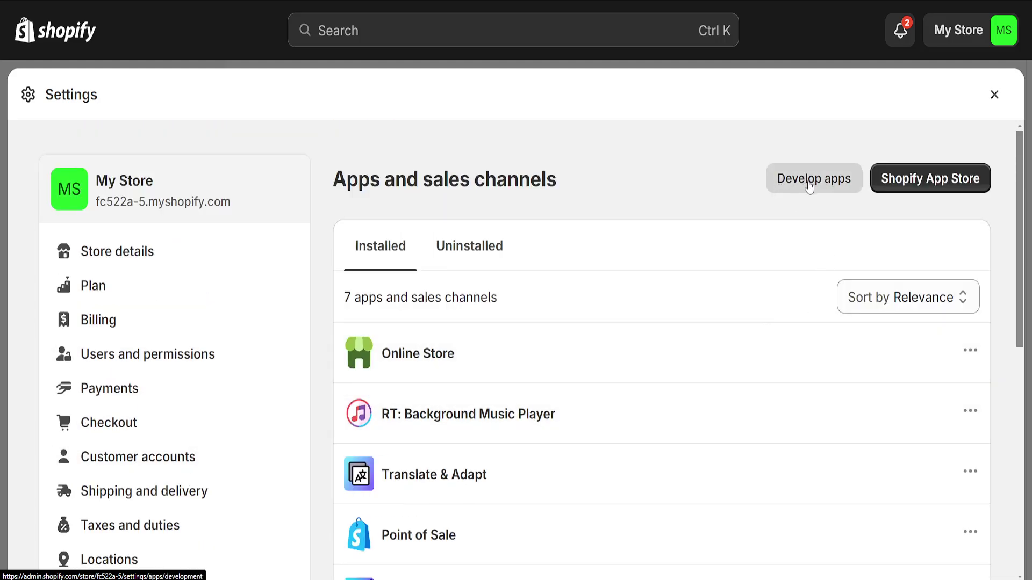
pyautogui.click(790, 182)
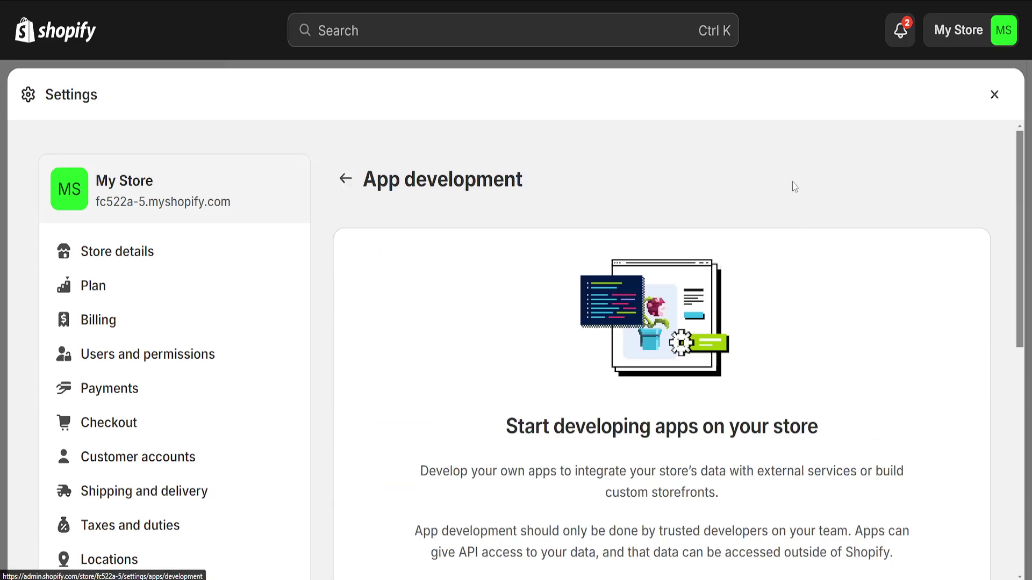
pyautogui.scroll(-3, 647, 335)
pyautogui.scroll(-2, 647, 336)
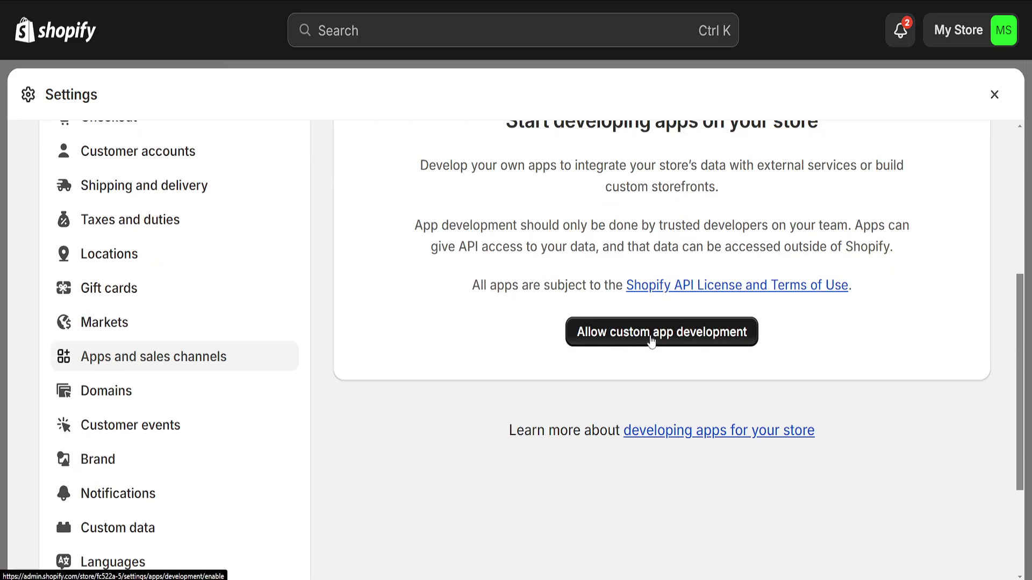
pyautogui.click(709, 337)
# Step: Select the start of the terms sentence on the confirmation page
pyautogui.scroll(-2, 768, 323)
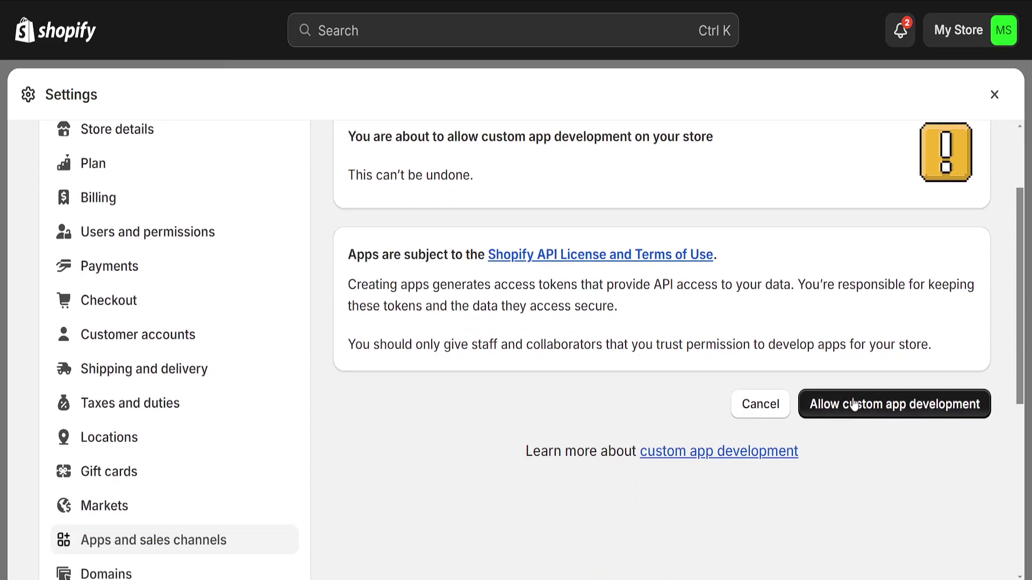
pyautogui.scroll(2, 892, 417)
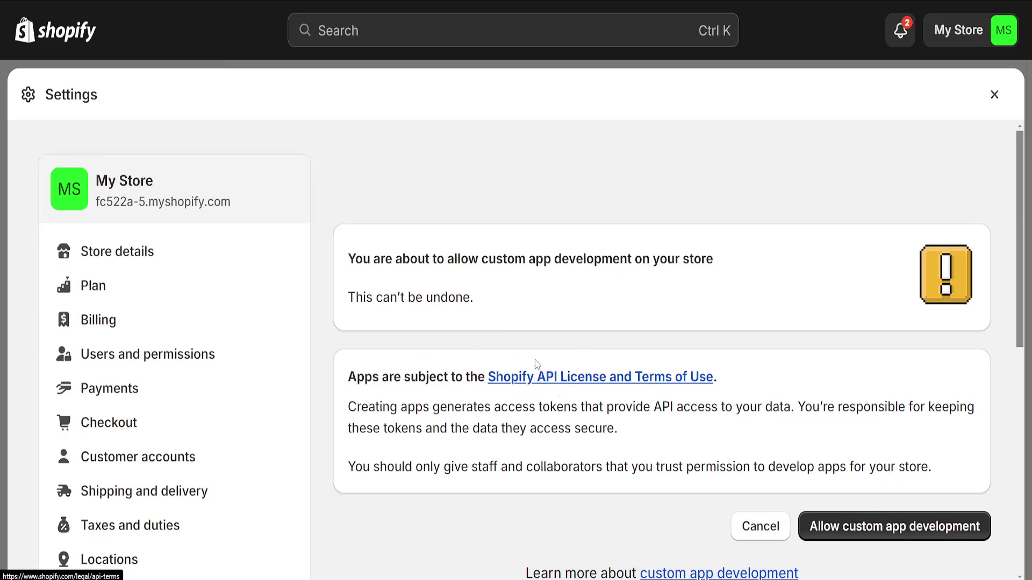
pyautogui.moveTo(349, 376); pyautogui.dragTo(444, 377)
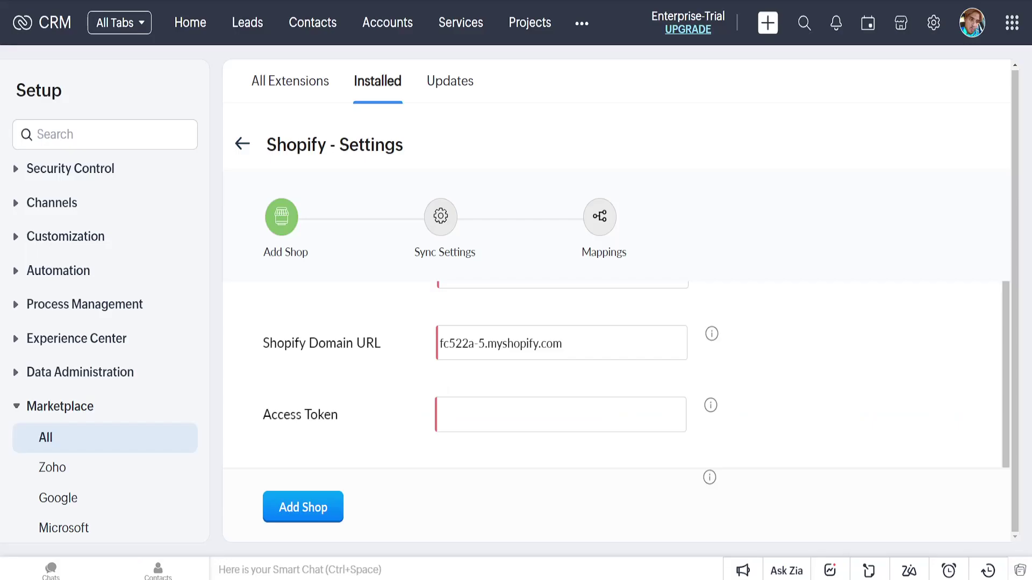
# Step: Paste the copied 'Apps are subjec' text into the Access Token field
pyautogui.scroll(1, 497, 364)
pyautogui.scroll(-1, 486, 403)
pyautogui.click(481, 408)
pyautogui.rightClick(480, 417)
pyautogui.click(515, 234)
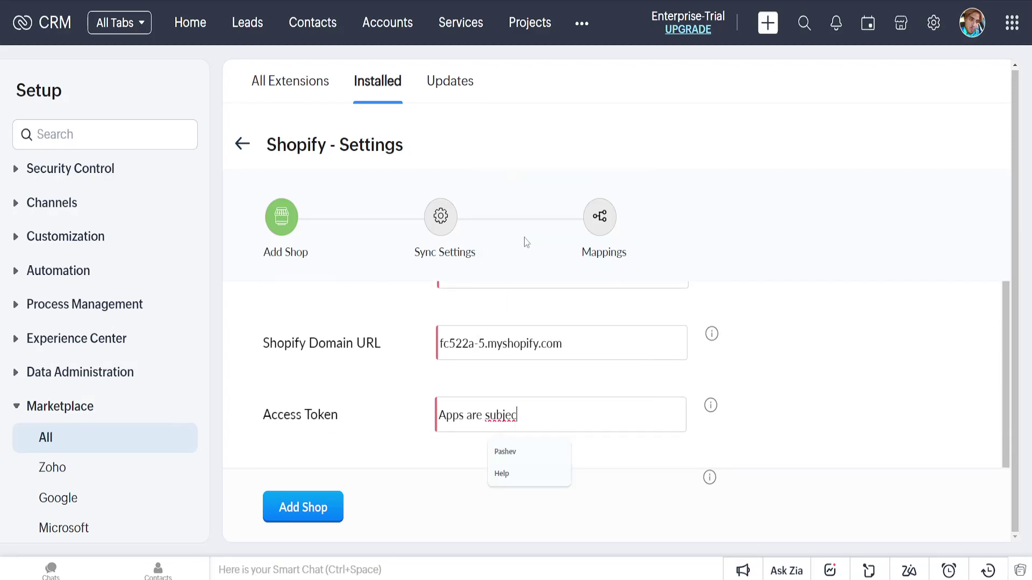